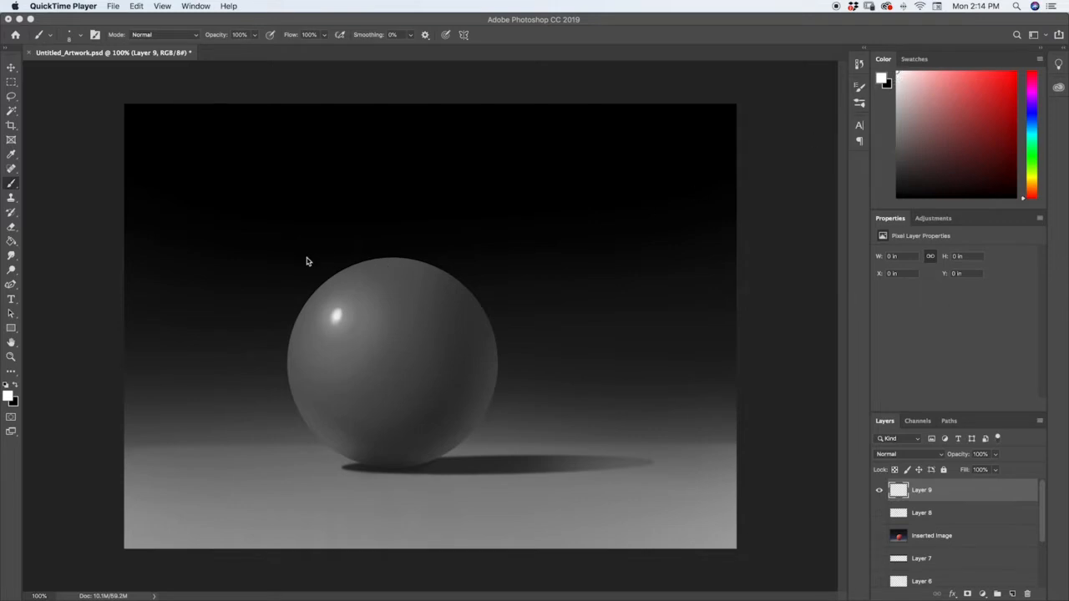
# Handwrite the white labels "Base" and "shadow" above the grey sphere, each with an arrow pointing down at its surface
pyautogui.click(396, 198)
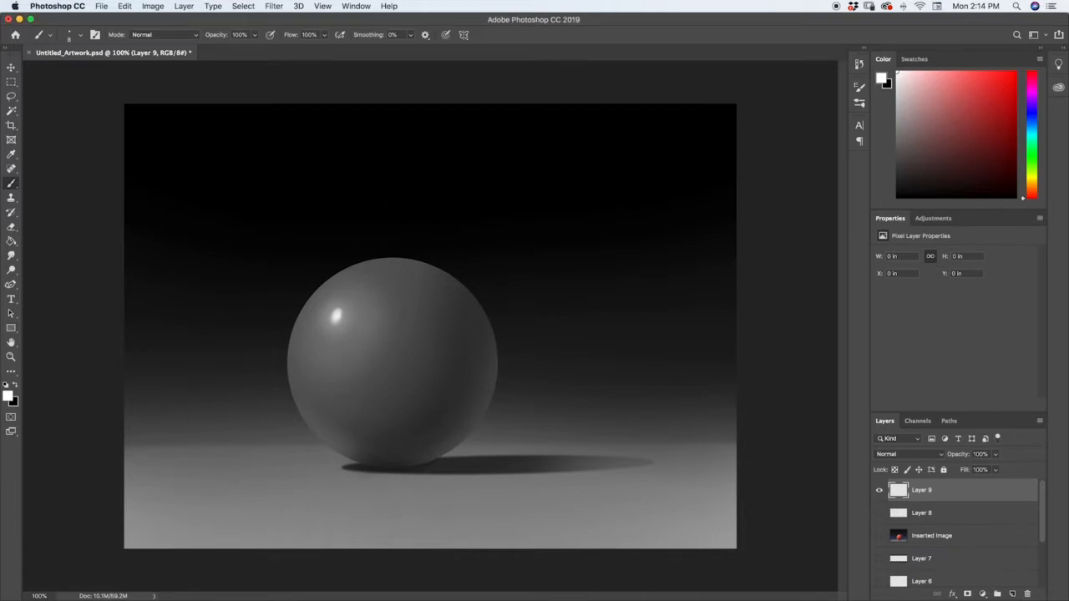
pyautogui.moveTo(386, 208)
pyautogui.mouseDown()
pyautogui.moveTo(387, 247)
pyautogui.moveTo(398, 238)
pyautogui.mouseUp()
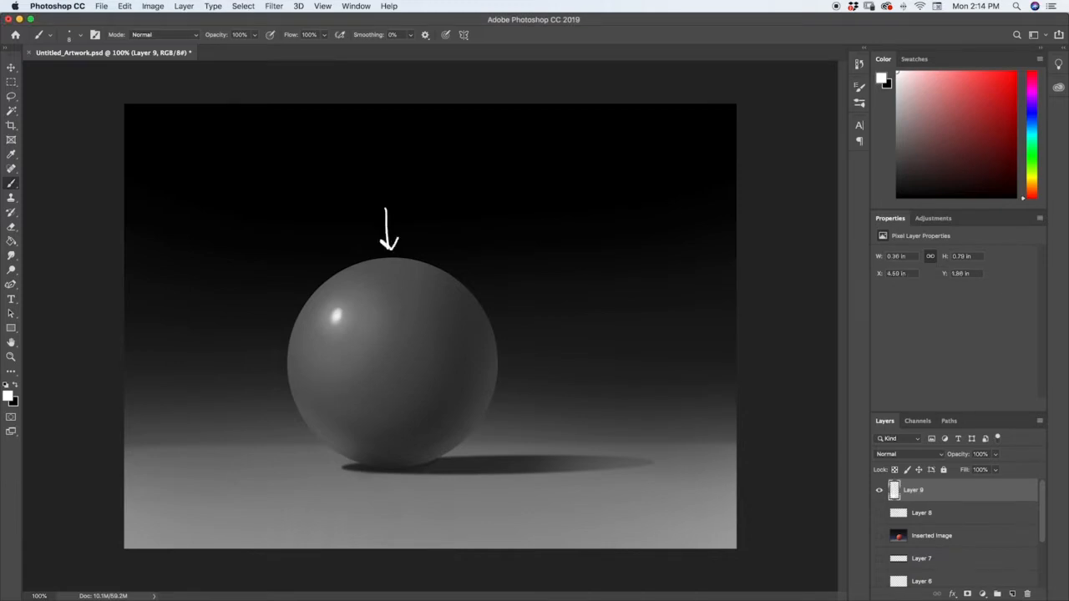
pyautogui.moveTo(355, 173)
pyautogui.mouseDown()
pyautogui.moveTo(355, 191)
pyautogui.moveTo(405, 183)
pyautogui.mouseUp()
pyautogui.rightClick(391, 180)
pyautogui.press('Escape')
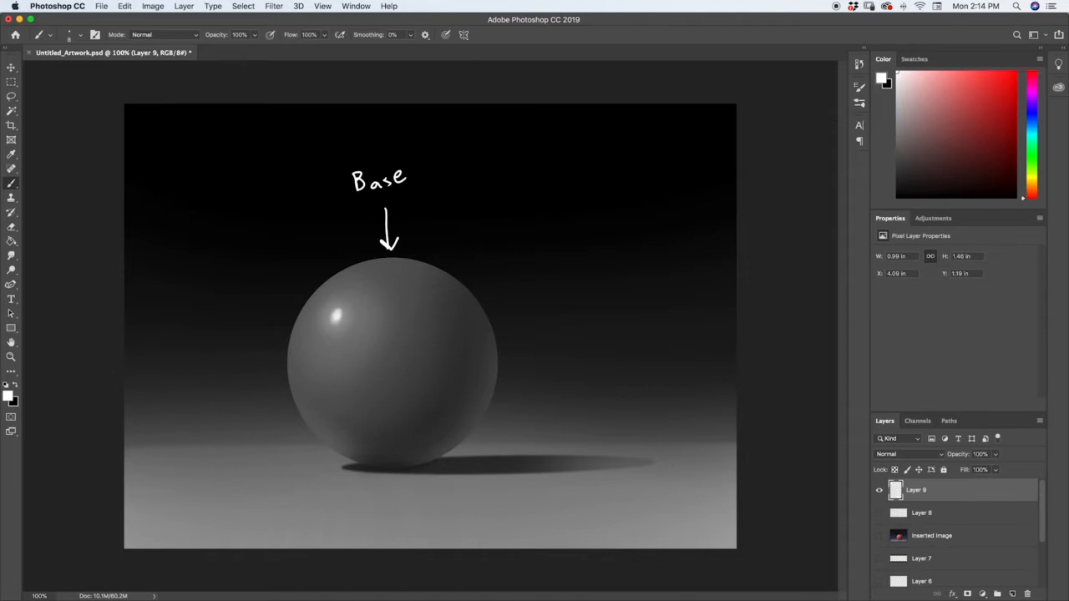
pyautogui.moveTo(449, 237)
pyautogui.mouseDown()
pyautogui.moveTo(450, 260)
pyautogui.moveTo(456, 252)
pyautogui.moveTo(443, 227)
pyautogui.moveTo(510, 216)
pyautogui.mouseUp()
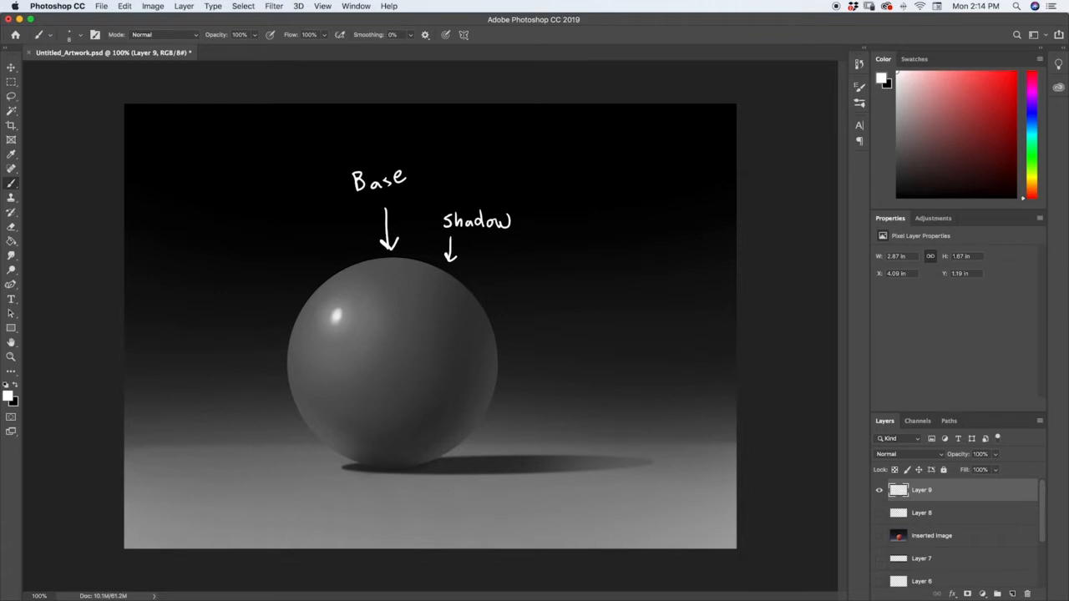
# Draw an arrow to the sphere's upper-right edge and handwrite the label "core shadow" beside it
pyautogui.moveTo(498, 269); pyautogui.dragTo(483, 290)
pyautogui.moveTo(485, 279)
pyautogui.mouseDown()
pyautogui.moveTo(494, 288)
pyautogui.moveTo(516, 263)
pyautogui.moveTo(559, 261)
pyautogui.moveTo(554, 272)
pyautogui.mouseUp()
pyautogui.moveTo(563, 256)
pyautogui.mouseDown()
pyautogui.moveTo(568, 271)
pyautogui.moveTo(594, 273)
pyautogui.mouseUp()
pyautogui.moveTo(605, 265); pyautogui.dragTo(605, 266)
pyautogui.moveTo(608, 264); pyautogui.dragTo(620, 263)
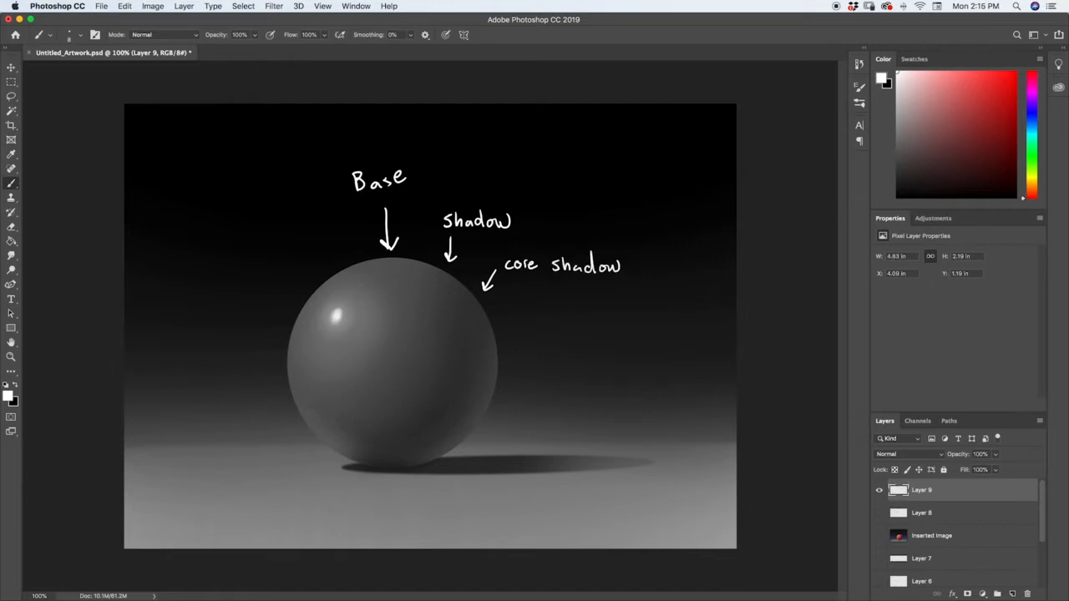
# Draw an arrow to the sphere's lower-right edge and handwrite the label "reflected light" beside it
pyautogui.moveTo(536, 375); pyautogui.dragTo(511, 387)
pyautogui.moveTo(548, 366)
pyautogui.mouseDown()
pyautogui.moveTo(576, 359)
pyautogui.moveTo(608, 369)
pyautogui.moveTo(636, 355)
pyautogui.moveTo(581, 390)
pyautogui.moveTo(611, 396)
pyautogui.mouseUp()
pyautogui.moveTo(616, 383); pyautogui.dragTo(621, 381)
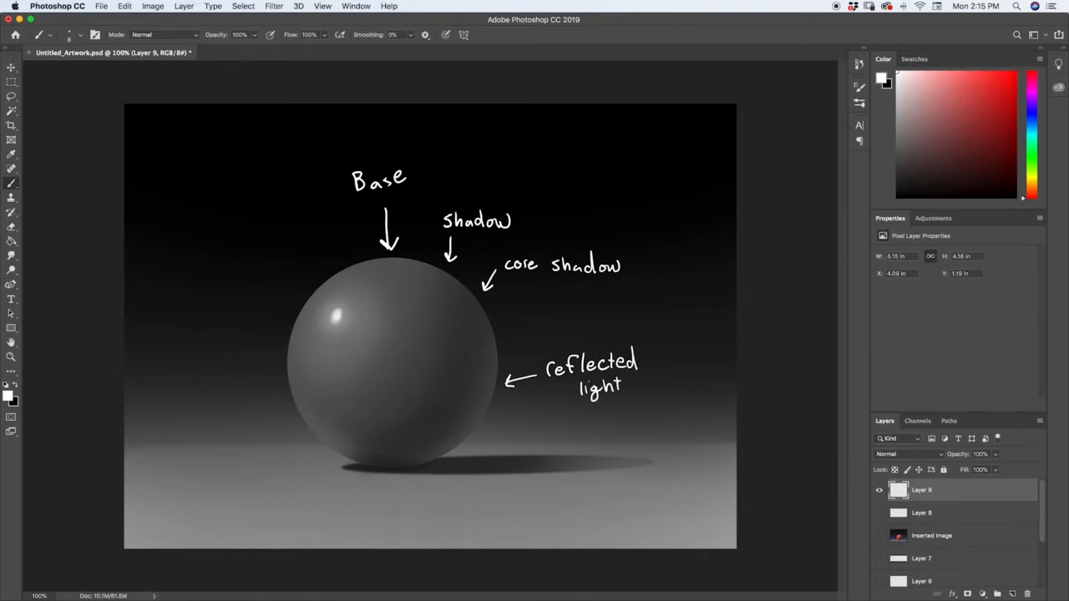
# Handwrite "lit side" with an arrow to the sphere's upper-left edge and "Highlight" with an arrow to the bright spot
pyautogui.moveTo(263, 294)
pyautogui.mouseDown()
pyautogui.moveTo(301, 314)
pyautogui.moveTo(285, 317)
pyautogui.mouseUp()
pyautogui.moveTo(224, 269); pyautogui.dragTo(224, 288)
pyautogui.moveTo(229, 276)
pyautogui.mouseDown()
pyautogui.moveTo(214, 301)
pyautogui.moveTo(235, 291)
pyautogui.mouseUp()
pyautogui.moveTo(238, 300); pyautogui.dragTo(245, 303)
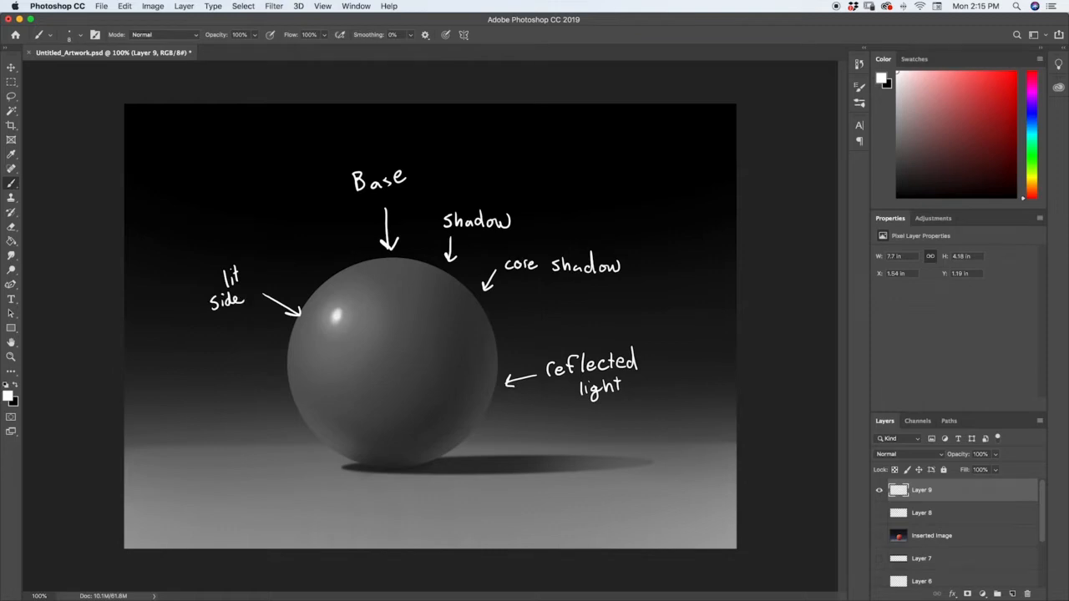
pyautogui.moveTo(309, 257); pyautogui.dragTo(334, 302)
pyautogui.moveTo(277, 222)
pyautogui.mouseDown()
pyautogui.moveTo(276, 240)
pyautogui.moveTo(299, 244)
pyautogui.moveTo(325, 235)
pyautogui.moveTo(343, 210)
pyautogui.mouseUp()
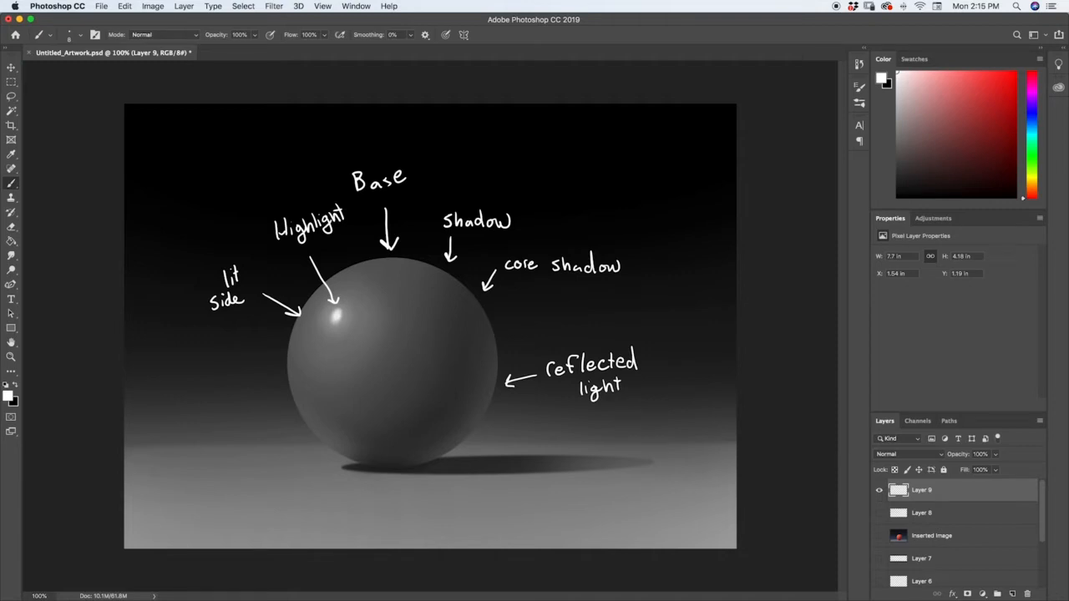
# Draw an arrow to the sphere's shadow on the ground and handwrite the label "cast shadow" beside it
pyautogui.moveTo(614, 429)
pyautogui.mouseDown()
pyautogui.moveTo(563, 454)
pyautogui.moveTo(575, 452)
pyautogui.mouseUp()
pyautogui.moveTo(638, 418)
pyautogui.mouseDown()
pyautogui.moveTo(638, 430)
pyautogui.moveTo(663, 429)
pyautogui.mouseUp()
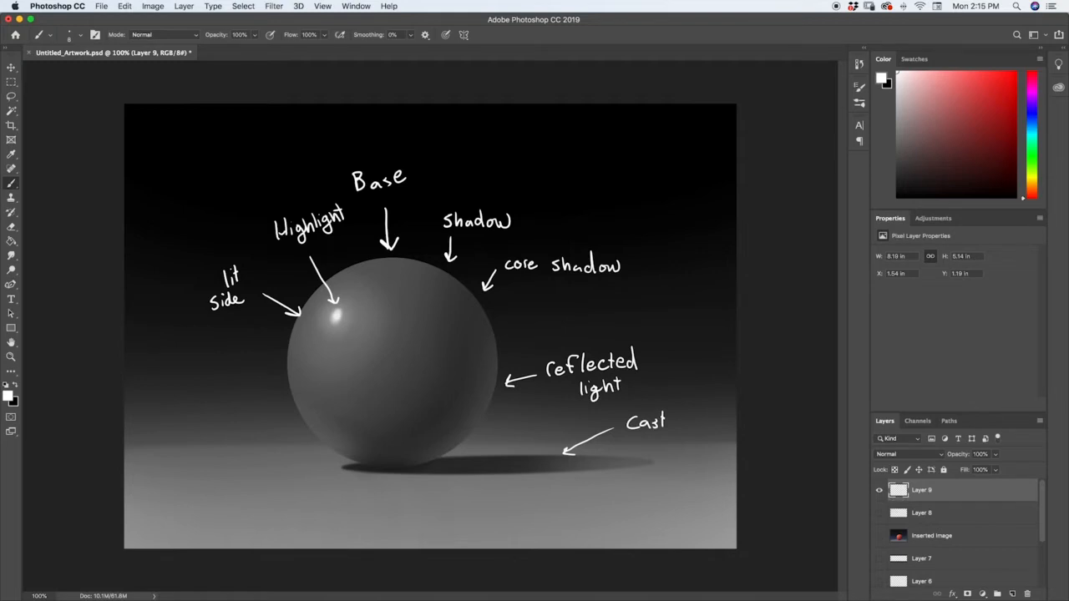
pyautogui.moveTo(654, 435)
pyautogui.mouseDown()
pyautogui.moveTo(645, 445)
pyautogui.moveTo(712, 440)
pyautogui.mouseUp()
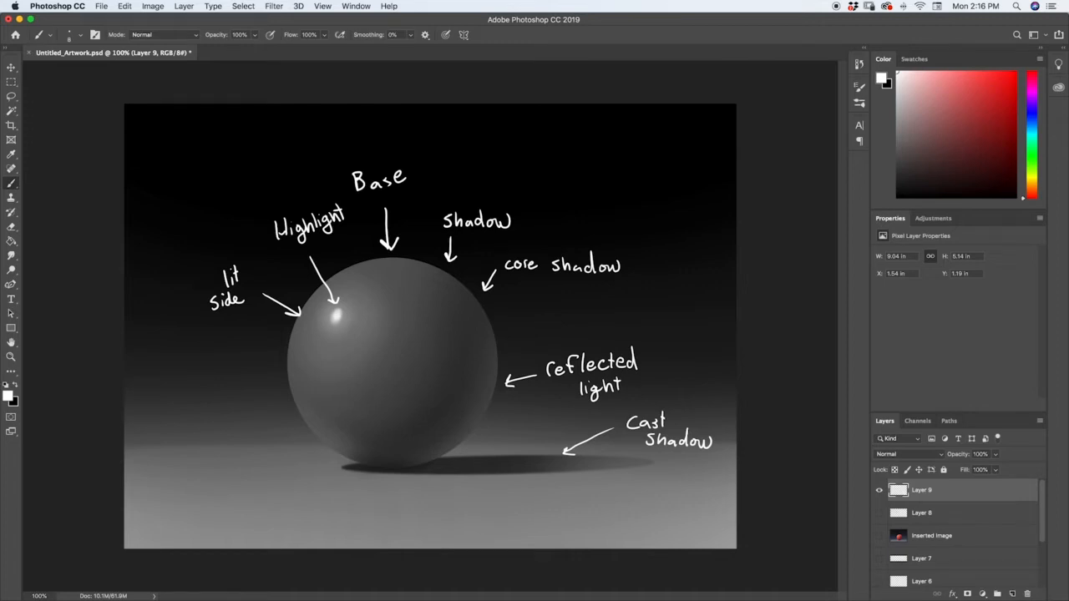
# Hide the handwritten labels on Layer 9 and show the bouncing light rays on Layer 5
pyautogui.click(878, 490)
pyautogui.moveTo(1040, 529); pyautogui.dragTo(1046, 584)
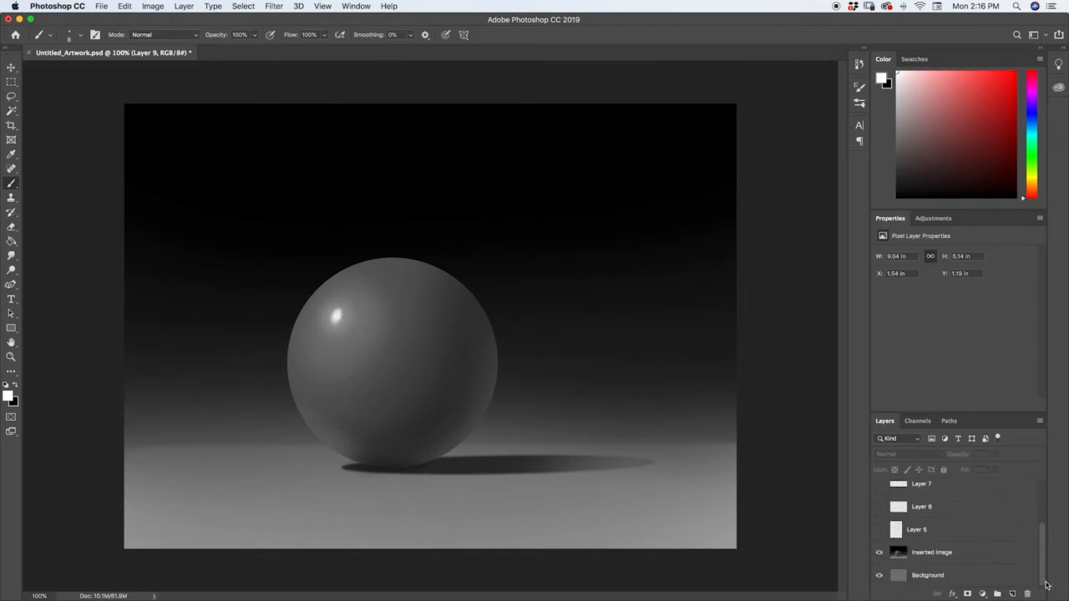
pyautogui.click(878, 530)
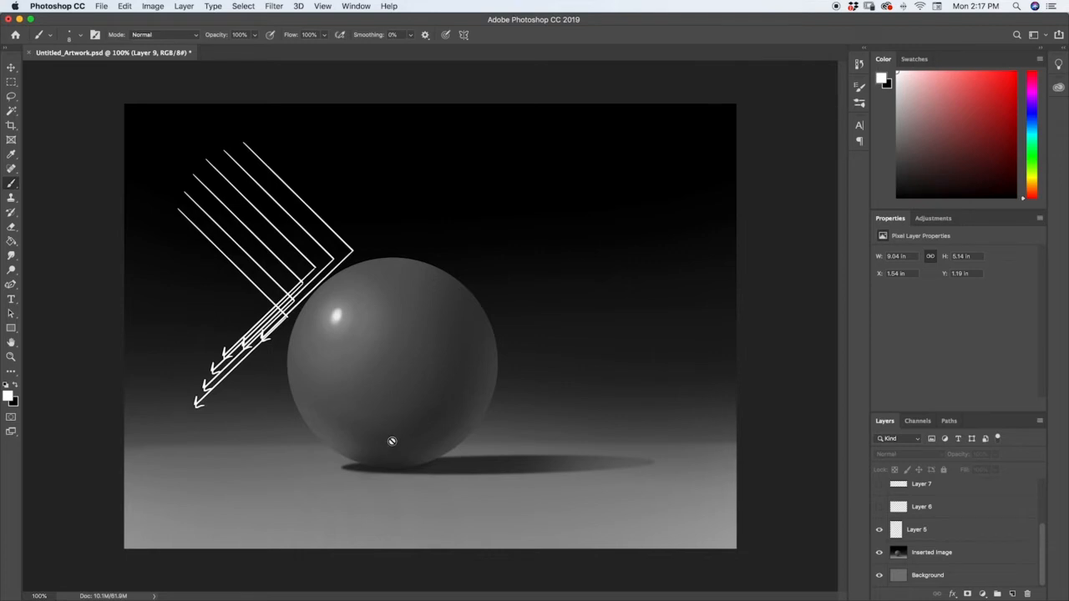
# Show the light arrows of Layer 6 and Layer 7 together with those of Layer 5
pyautogui.click(878, 529)
pyautogui.click(878, 507)
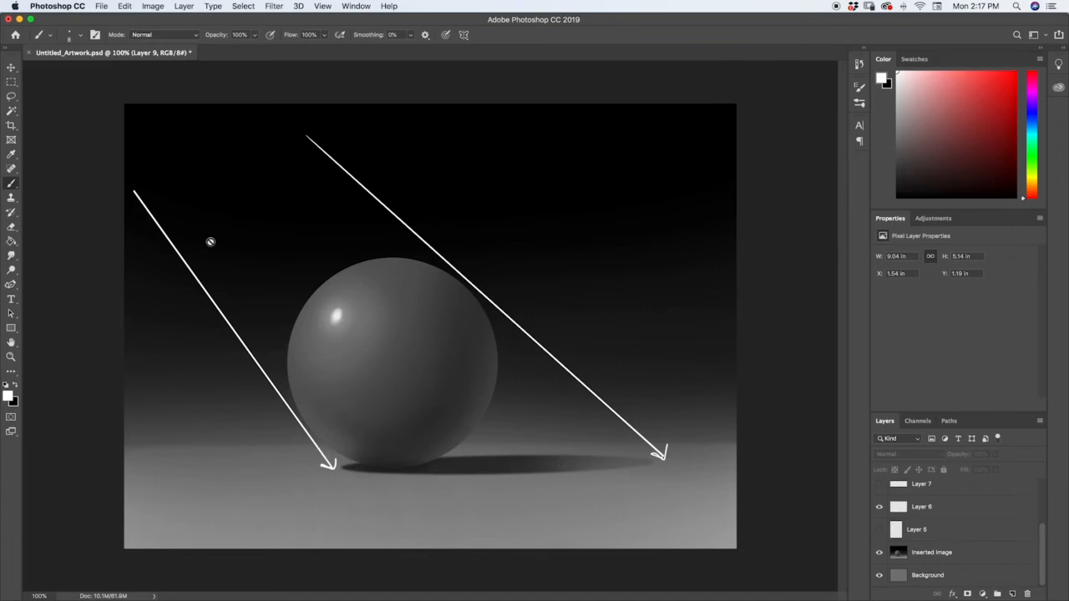
pyautogui.click(878, 529)
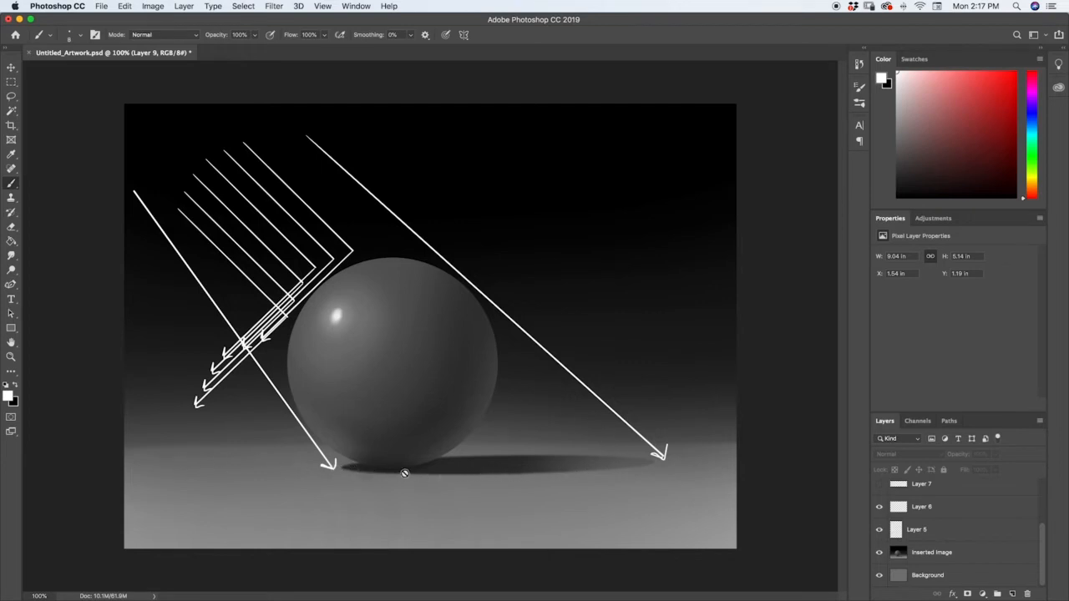
pyautogui.click(878, 484)
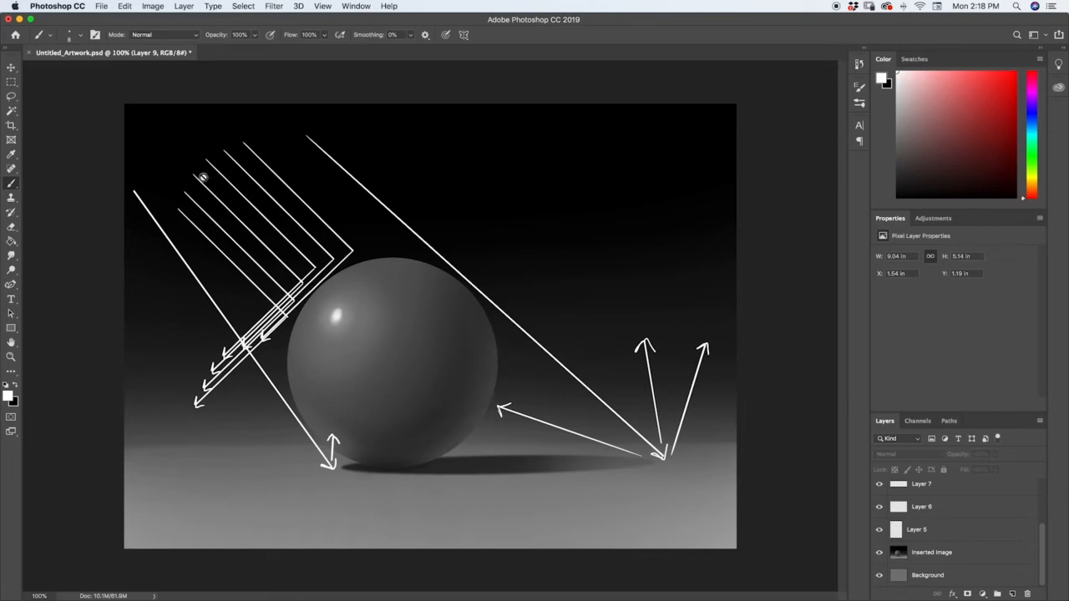
# Hide the grey sphere's Inserted Image layer and the arrow layers Layer 5, Layer 6 and Layer 7
pyautogui.click(335, 316)
pyautogui.moveTo(879, 552); pyautogui.dragTo(878, 490)
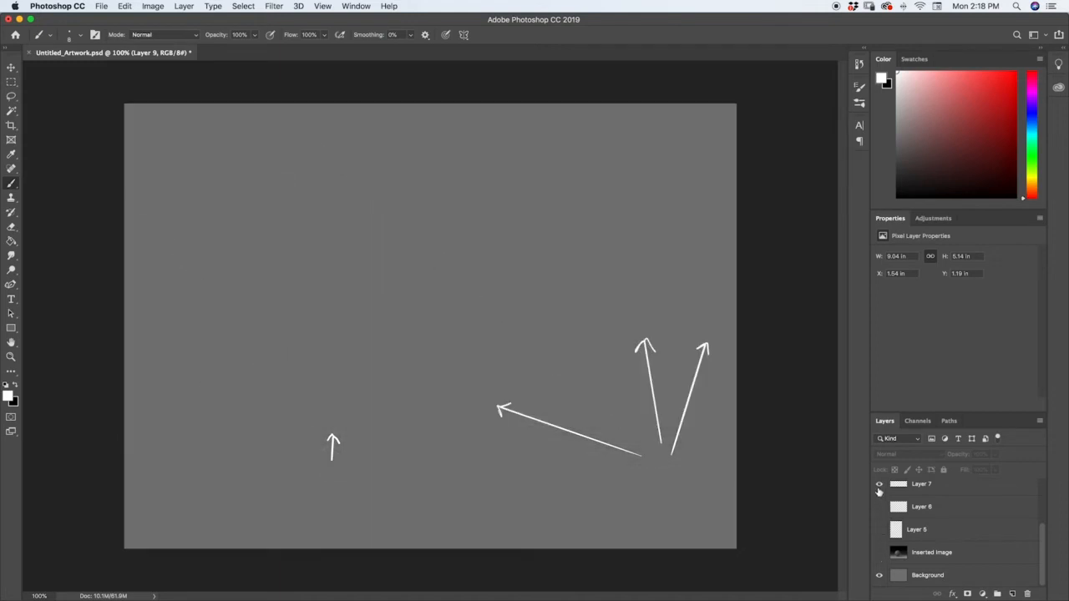
pyautogui.click(878, 486)
# Add a new empty layer and move it to the top of the layer stack, above Layer 9
pyautogui.moveTo(1044, 550); pyautogui.dragTo(1039, 493)
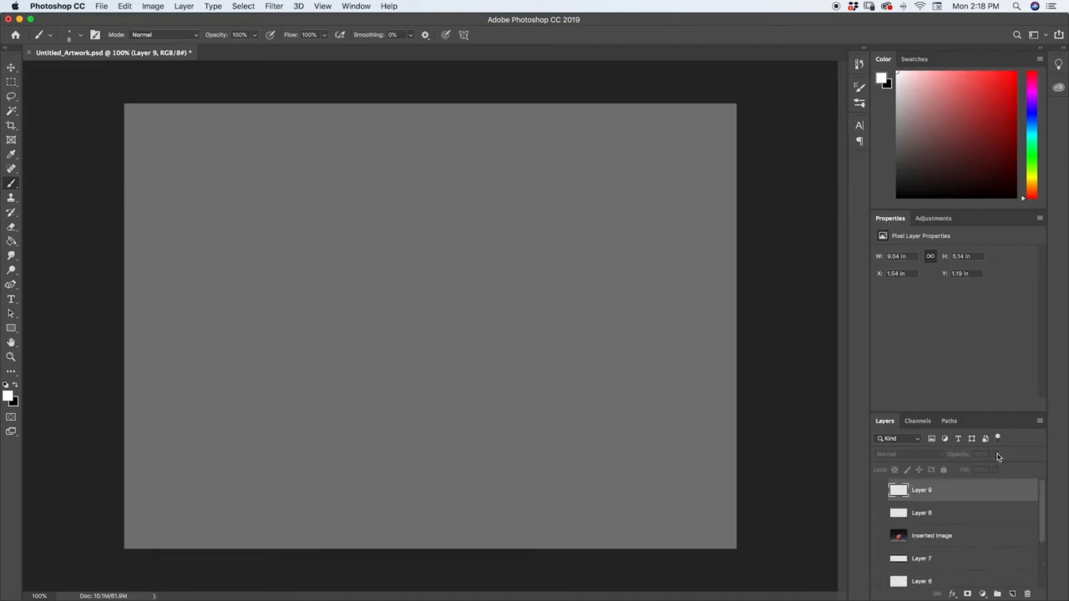
pyautogui.click(900, 538)
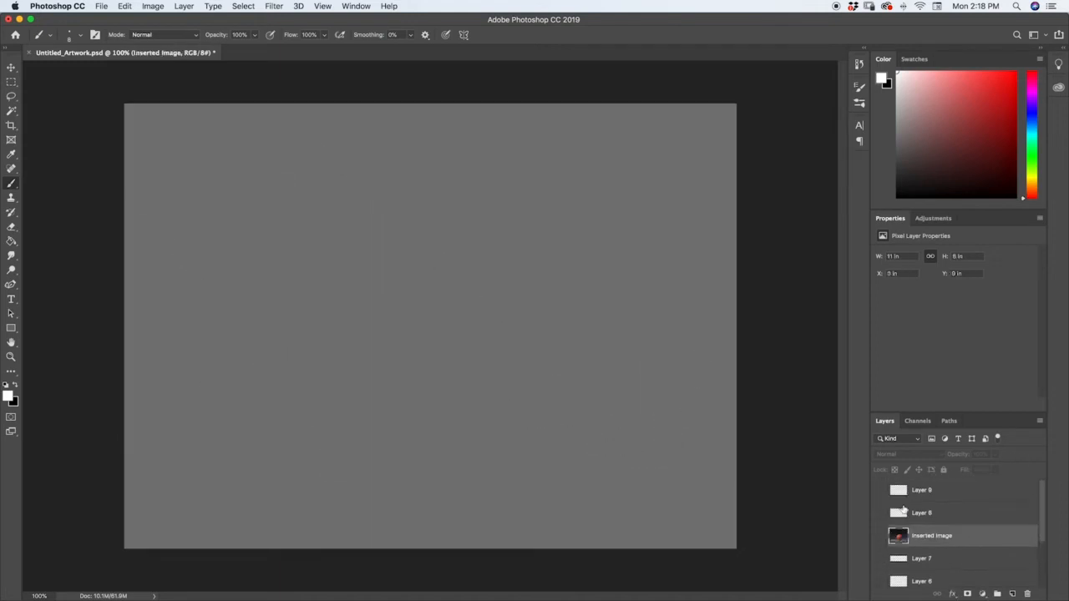
pyautogui.click(1013, 594)
pyautogui.moveTo(923, 536); pyautogui.dragTo(924, 491)
# Show the red sphere's Inserted Image layer and the coloured light arrows on Layer 8
pyautogui.click(878, 558)
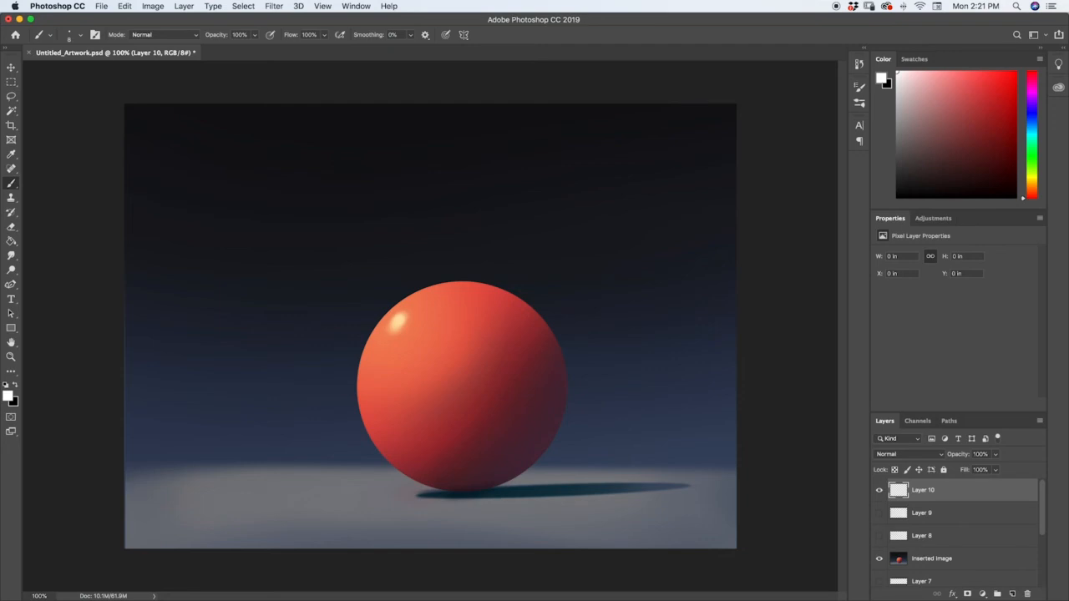
pyautogui.click(878, 535)
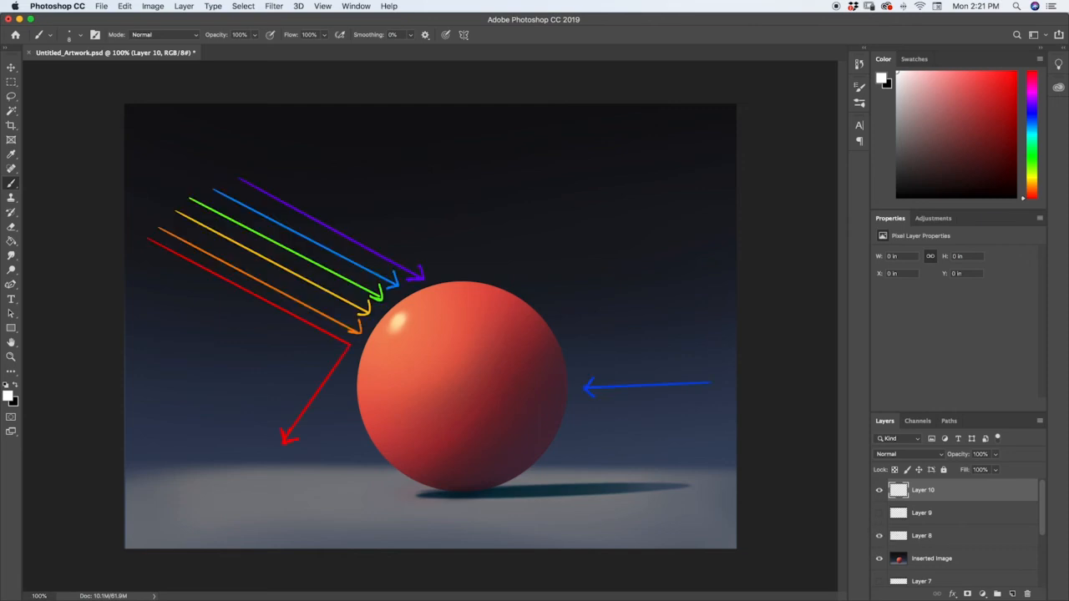